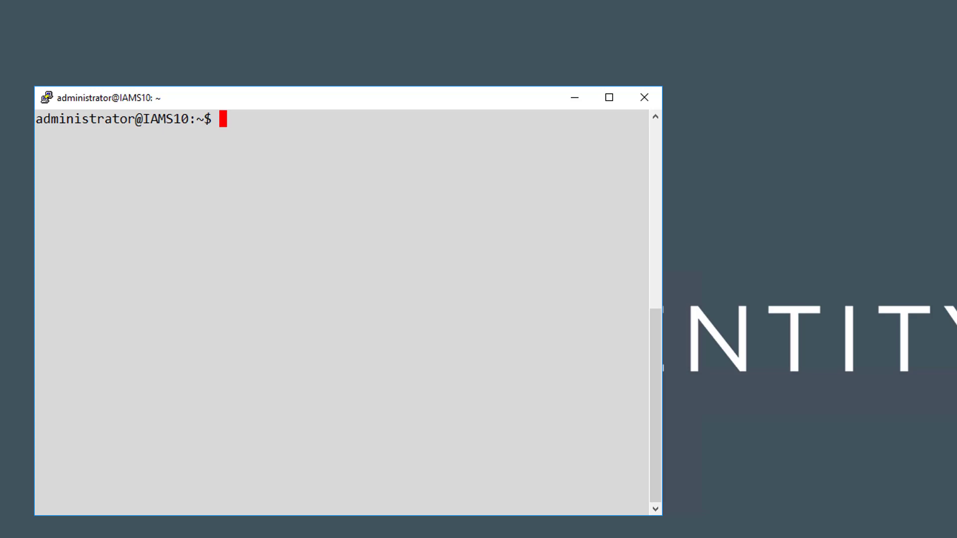
Create the Linux user safeguard1 with sudo adduser and set its password.
{"action": "type", "text": "sudo"}
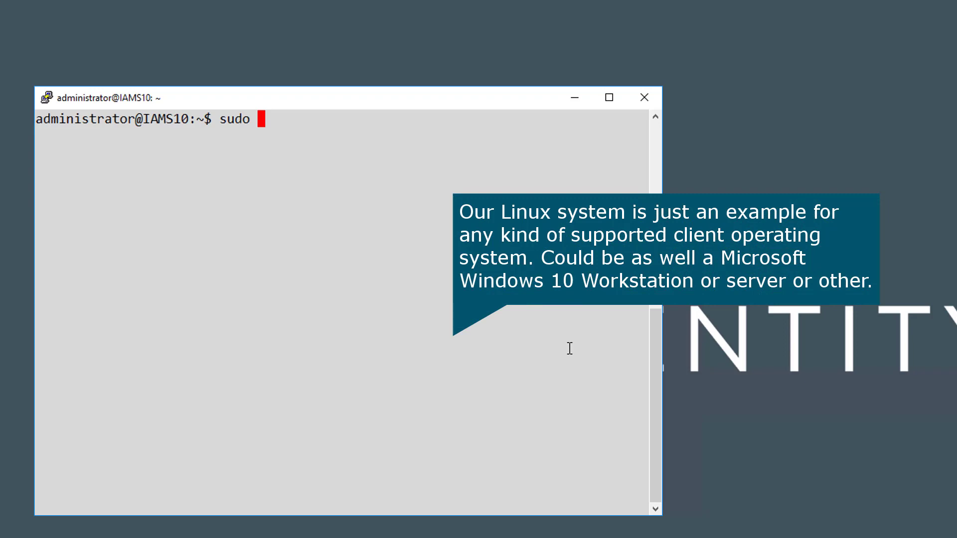
{"action": "type", "text": " adduser "}
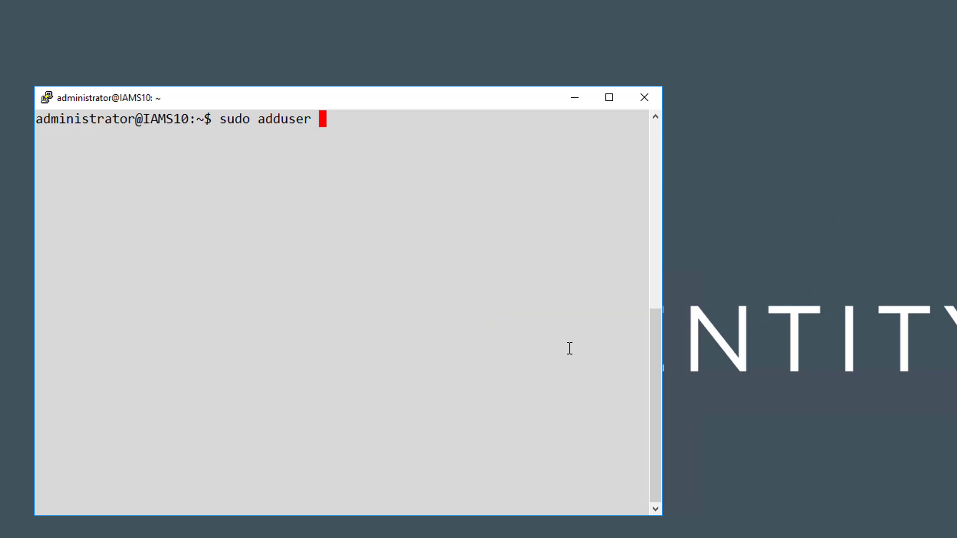
{"action": "type", "text": "safeguard1"}
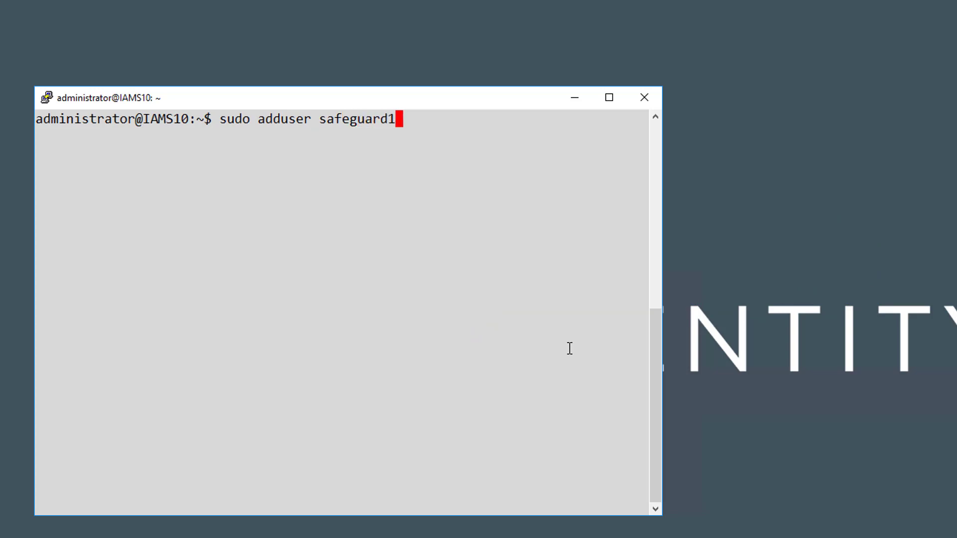
{"action": "key", "text": "Return"}
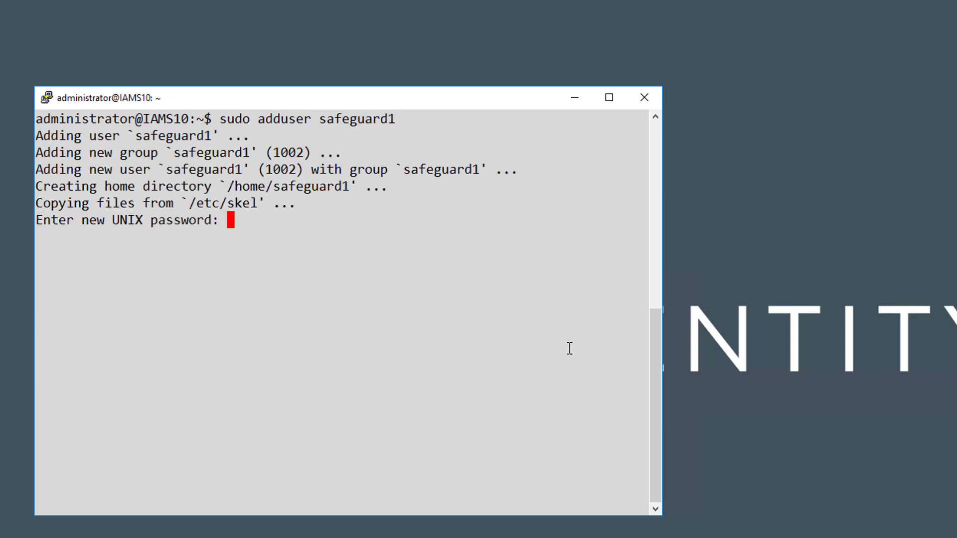
{"action": "key", "text": "Return"}
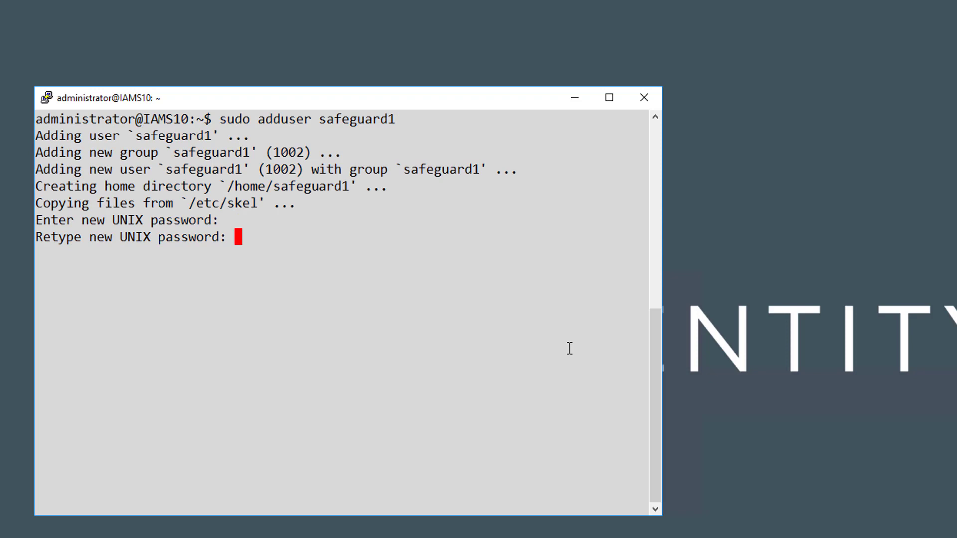
{"action": "key", "text": "Return"}
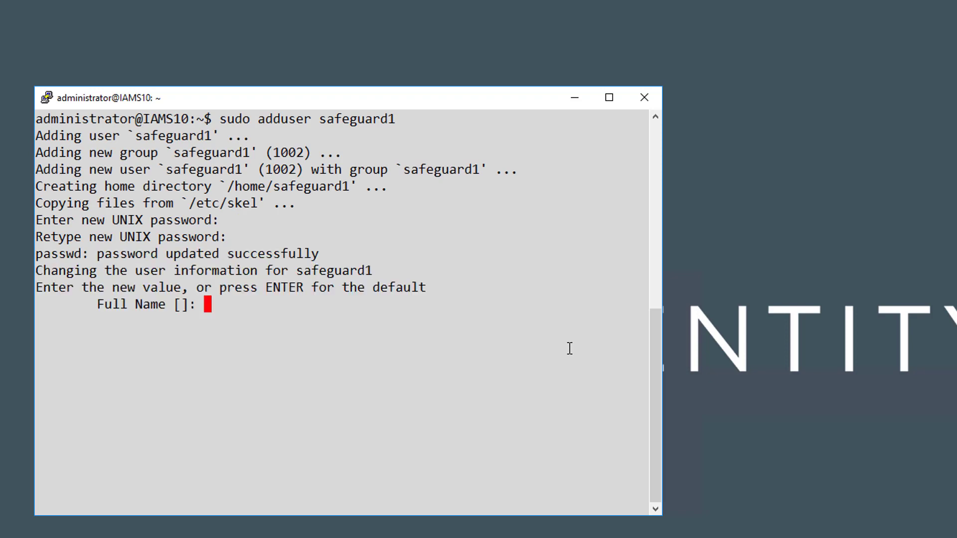
Leave the user details empty, confirm with Y, and grep /etc/passwd for safeguard1.
{"action": "key", "text": "Return"}
{"action": "key", "text": "Return"}
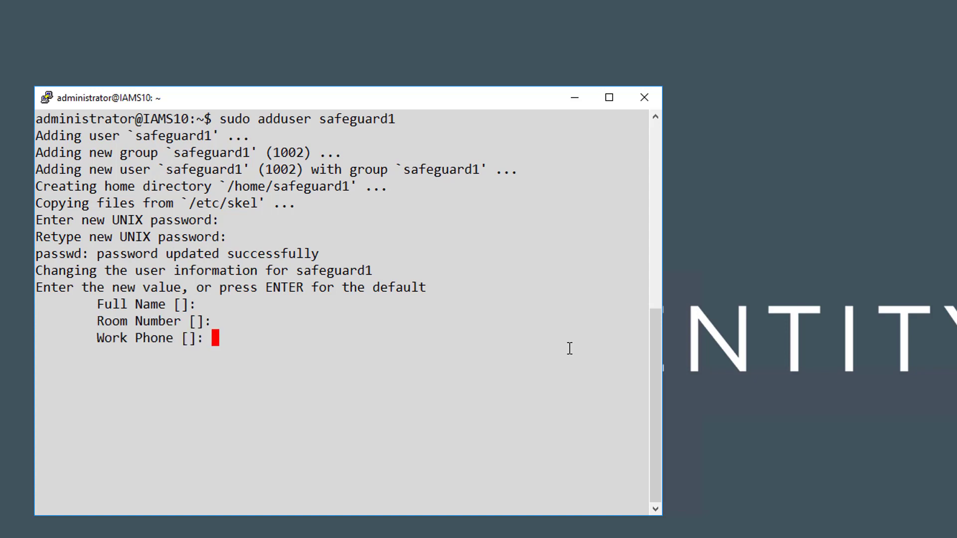
{"action": "key", "text": "Return"}
{"action": "key", "text": "Return"}
{"action": "key", "text": "Return"}
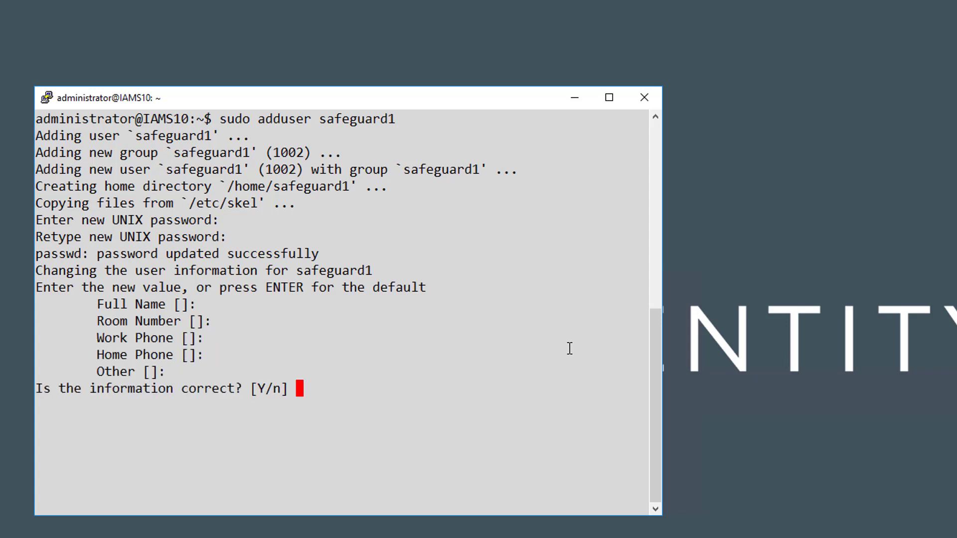
{"action": "type", "text": "Y"}
{"action": "key", "text": "Return"}
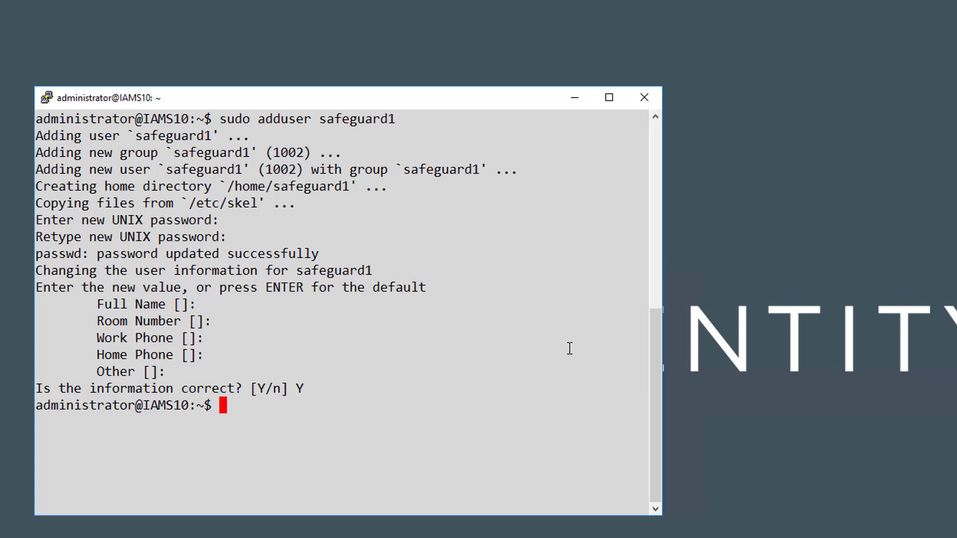
{"action": "type", "text": "grep safeguard /etc/passwd"}
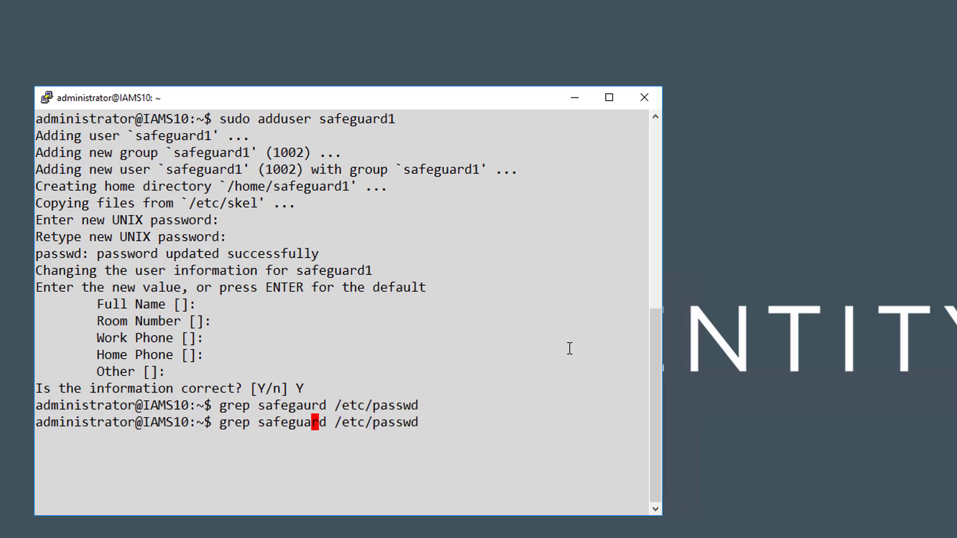
{"action": "key", "text": "Return"}
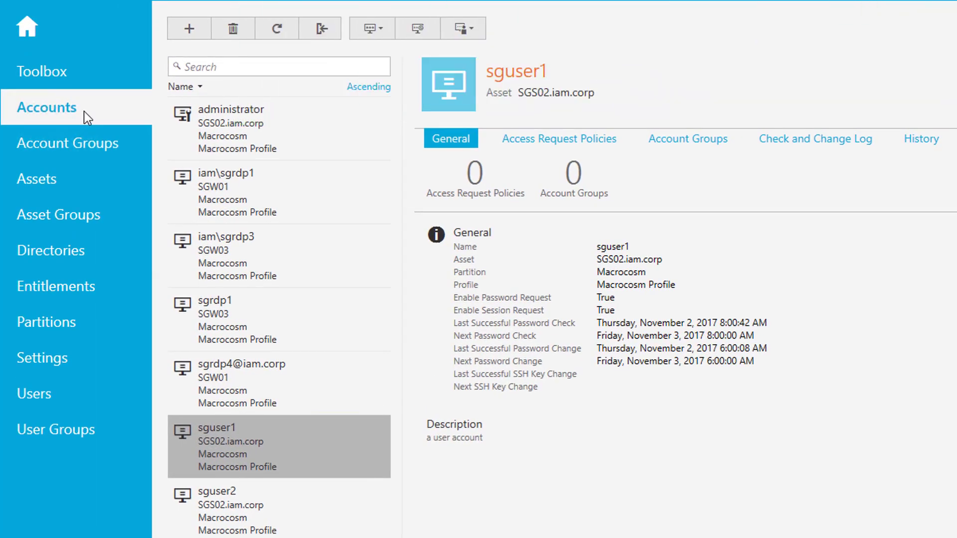
Start a new Safeguard account and choose IAMS10 as its asset.
{"action": "left_click", "coordinate": [188, 32]}
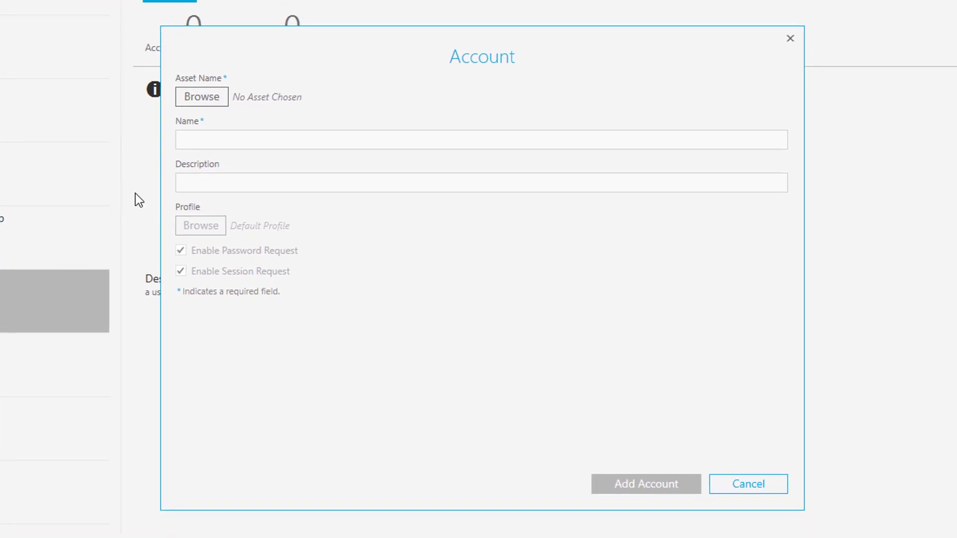
{"action": "left_click", "coordinate": [213, 100]}
{"action": "left_click", "coordinate": [280, 196]}
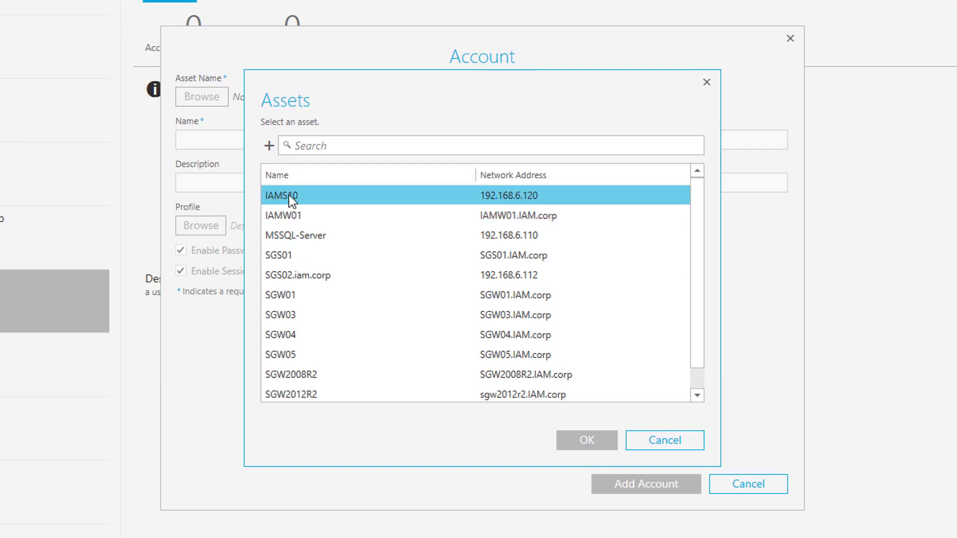
{"action": "key", "text": "Return"}
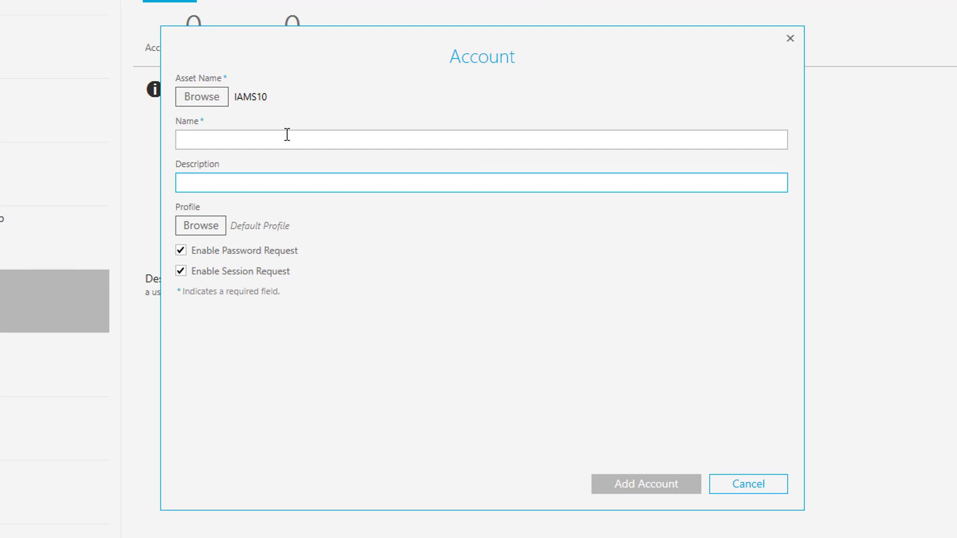
Name the account safeguard1, describe it as 'safegaurd example account', and save it.
{"action": "left_click", "coordinate": [272, 138]}
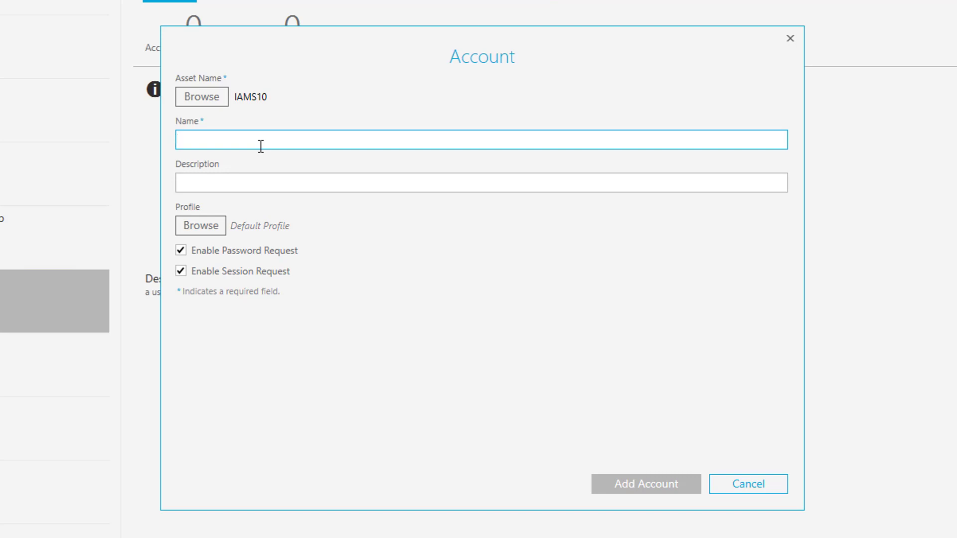
{"action": "type", "text": "safe"}
{"action": "type", "text": "guard1"}
{"action": "left_click", "coordinate": [252, 184]}
{"action": "type", "text": "safegaurd example account"}
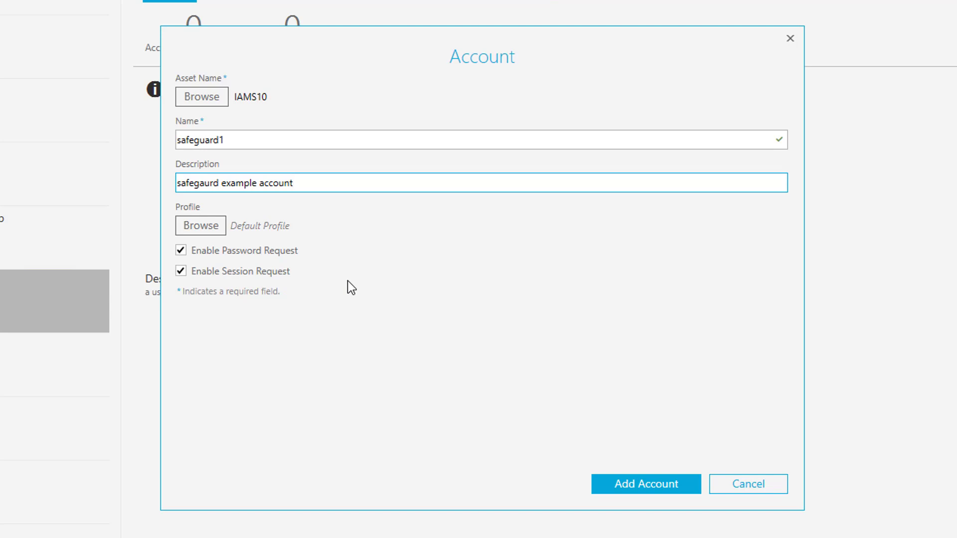
{"action": "left_click", "coordinate": [630, 486]}
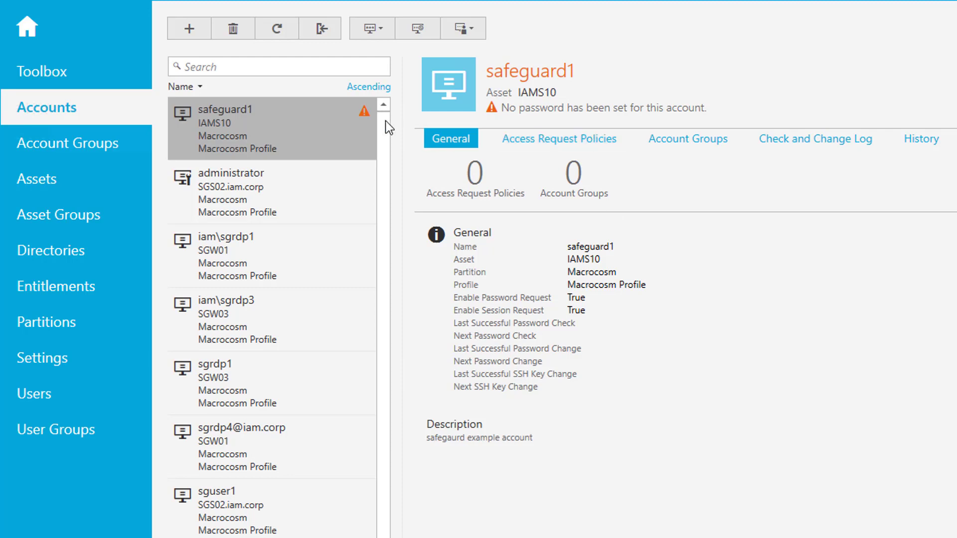
Open Account Security > Set Password from safeguard1's context menu.
{"action": "right_click", "coordinate": [362, 118]}
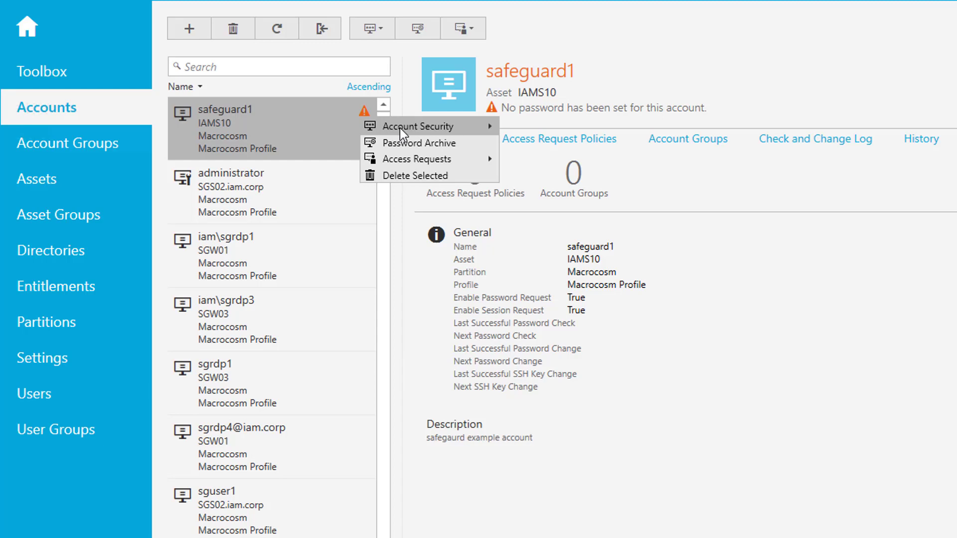
{"action": "mouse_move", "coordinate": [394, 130]}
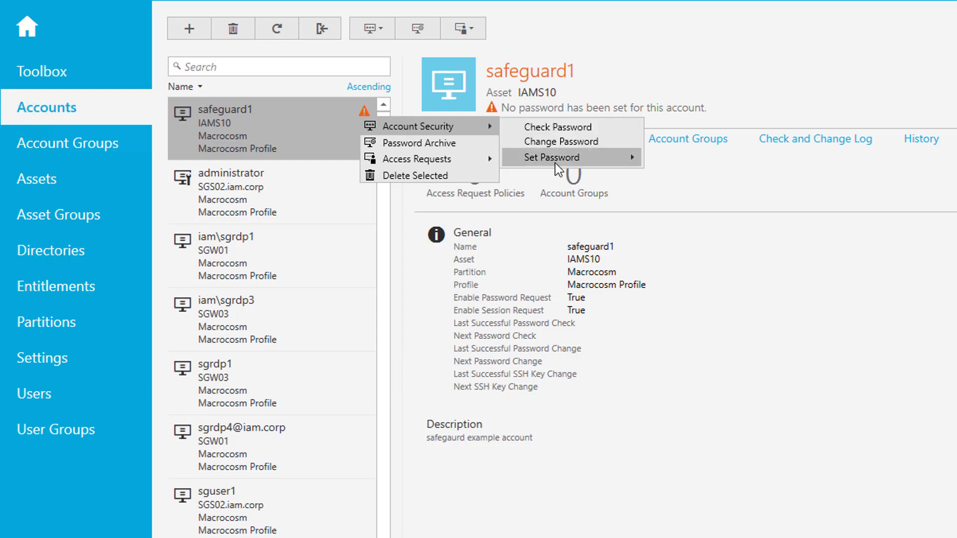
{"action": "mouse_move", "coordinate": [623, 157]}
{"action": "left_click", "coordinate": [710, 172]}
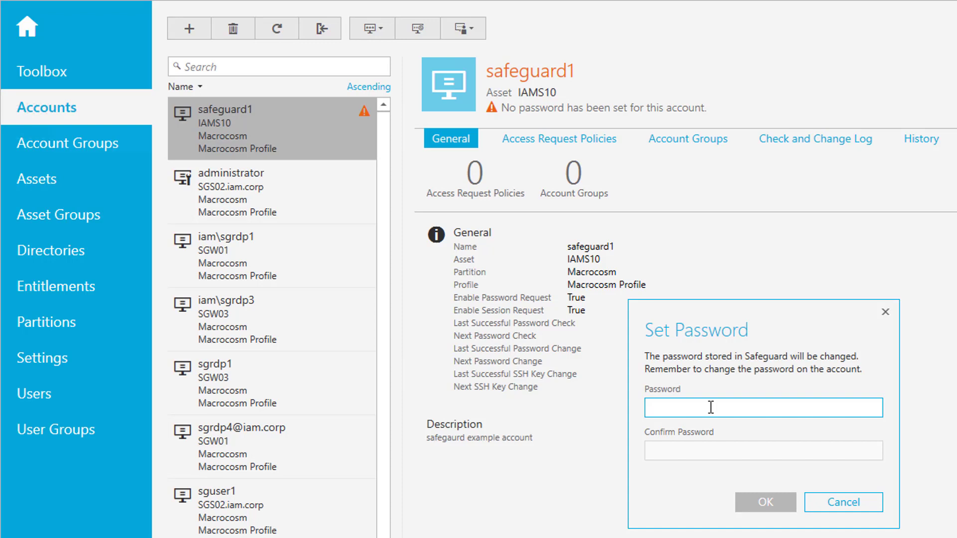
Enter safeguard1's password, paste the same value as confirmation, and save.
{"action": "type", "text": "**********"}
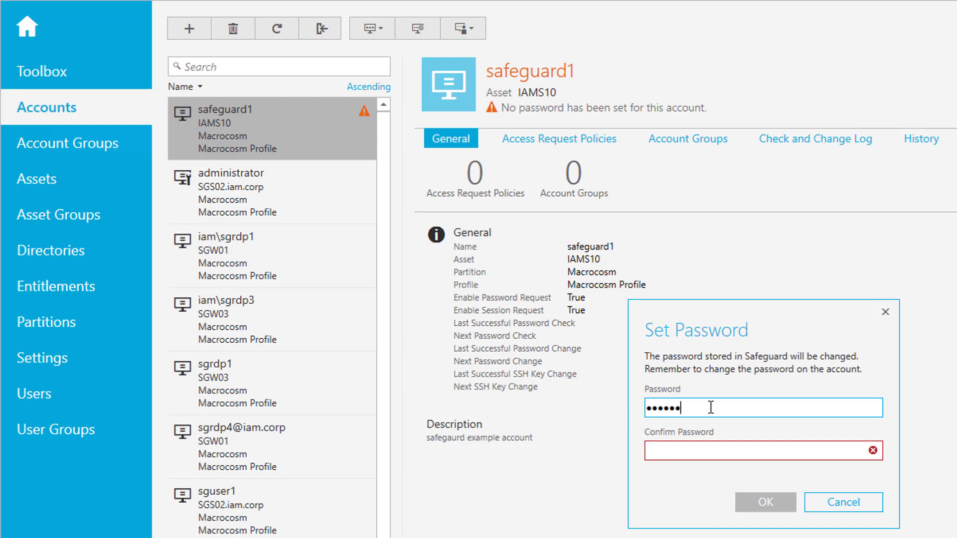
{"action": "left_click", "coordinate": [680, 451]}
{"action": "key", "text": "ctrl+v"}
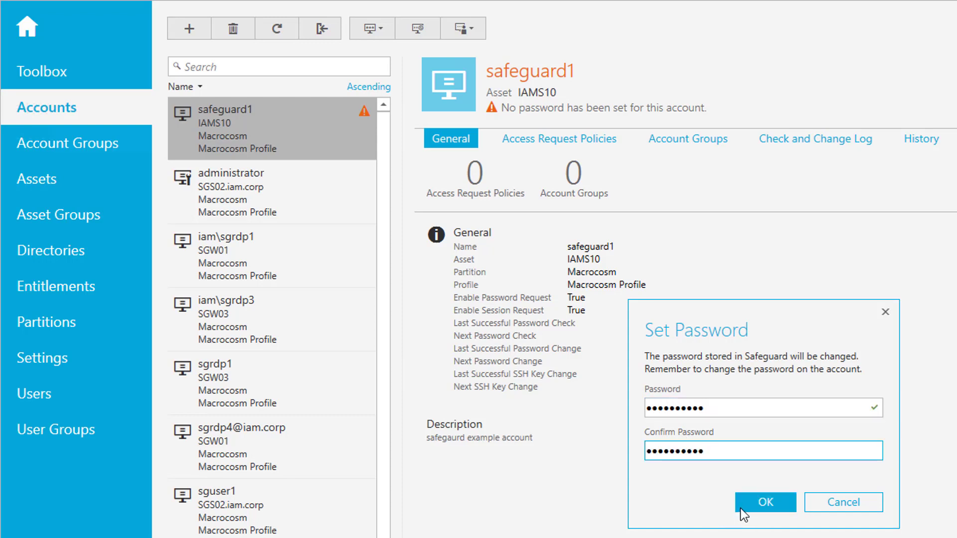
{"action": "left_click", "coordinate": [740, 507]}
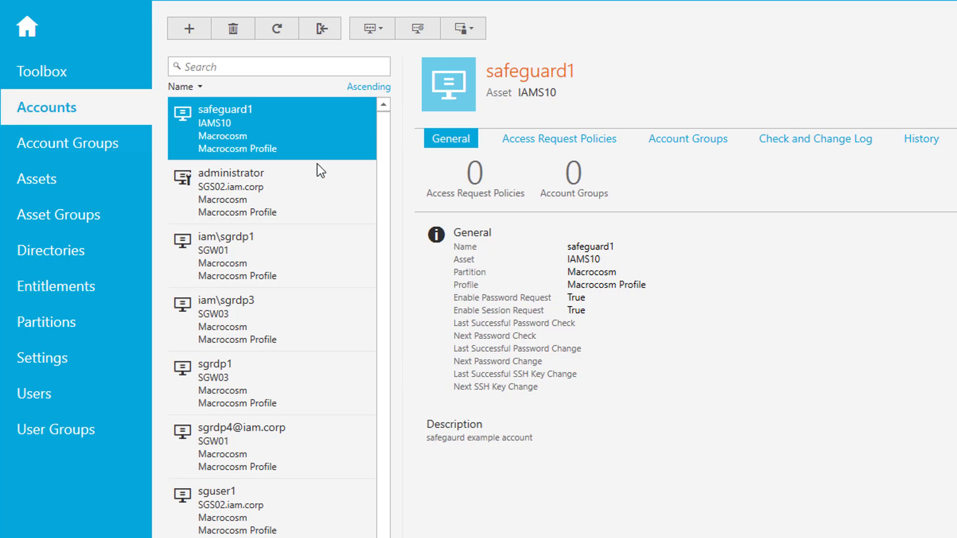
Run Account Security > Check Password on safeguard1, then clear and close the finished task.
{"action": "right_click", "coordinate": [342, 141]}
{"action": "mouse_move", "coordinate": [399, 154]}
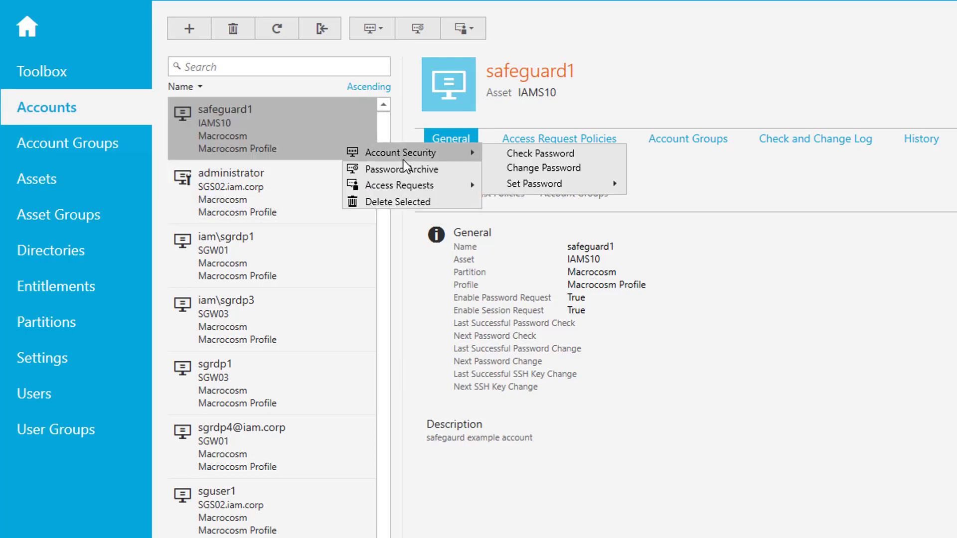
{"action": "left_click", "coordinate": [540, 153]}
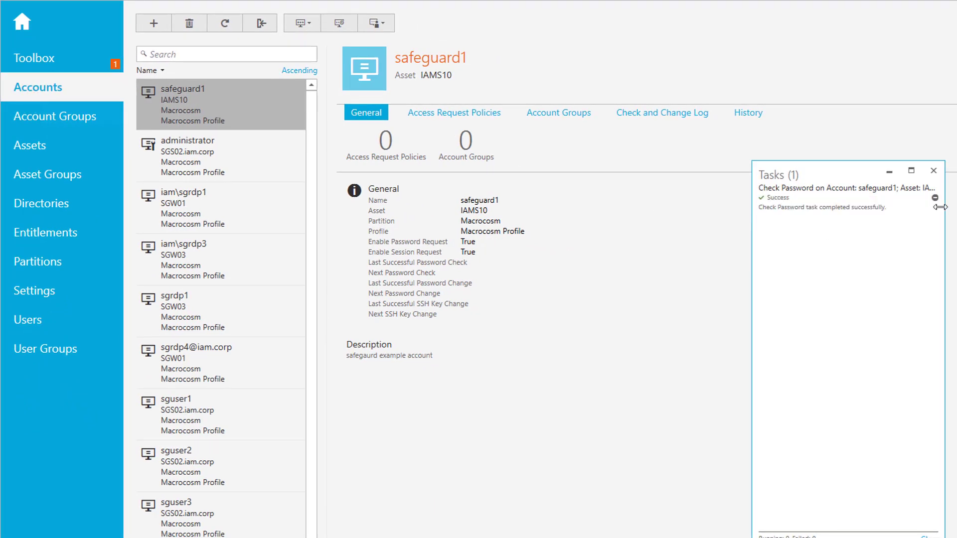
{"action": "left_click", "coordinate": [935, 197]}
{"action": "left_click", "coordinate": [933, 171]}
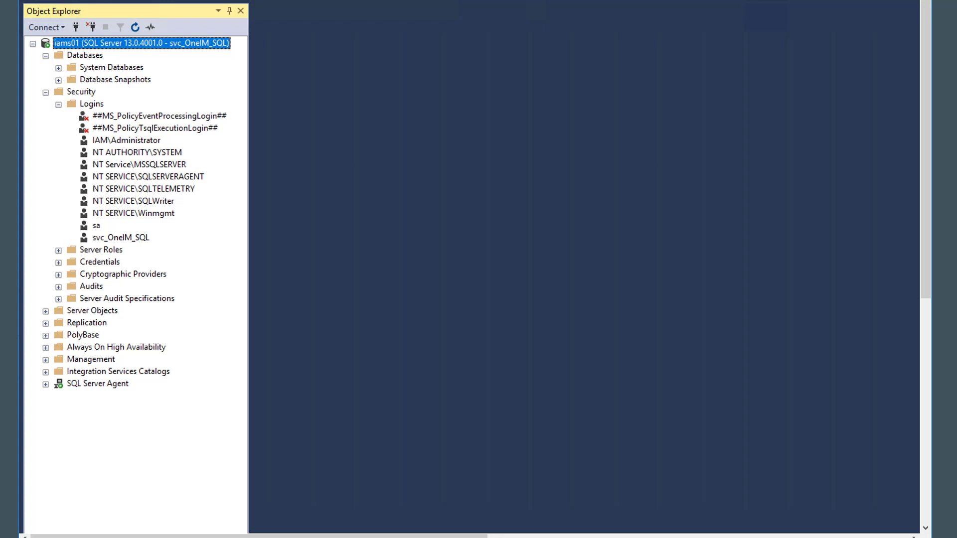
Select the svc_OneIM_SQL login under Security > Logins on server iams01.
{"action": "left_click", "coordinate": [134, 239]}
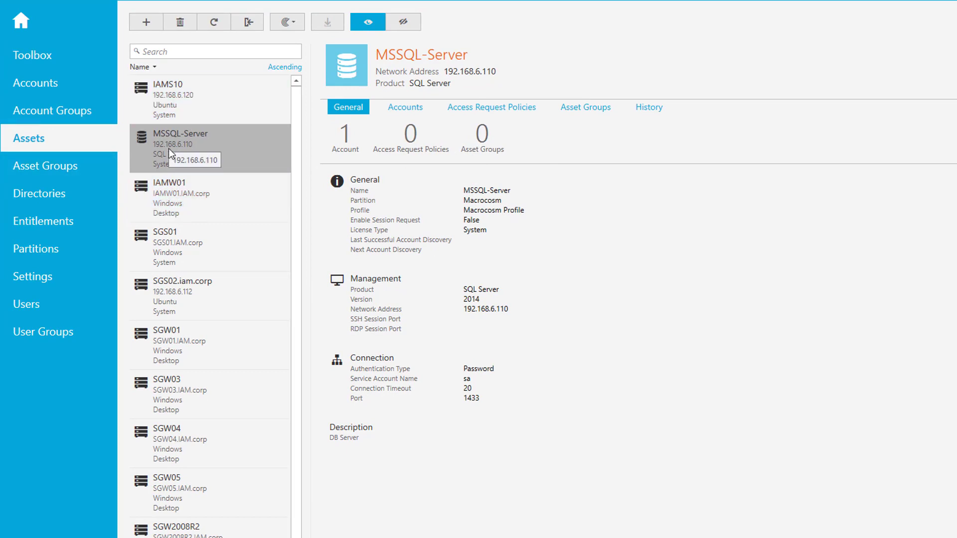
On the Accounts page, start a new account and pick MSSQL-Server as its asset.
{"action": "left_click", "coordinate": [35, 85]}
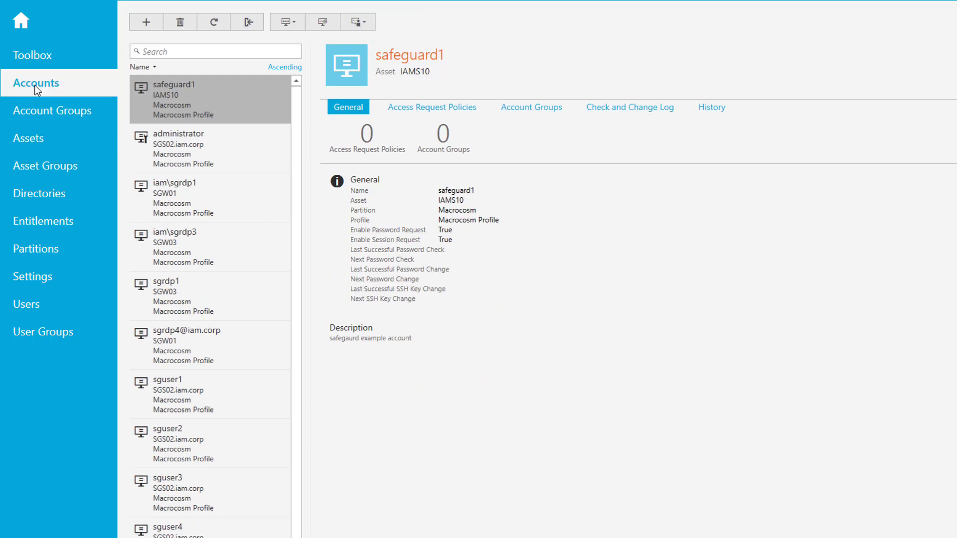
{"action": "left_click", "coordinate": [146, 21]}
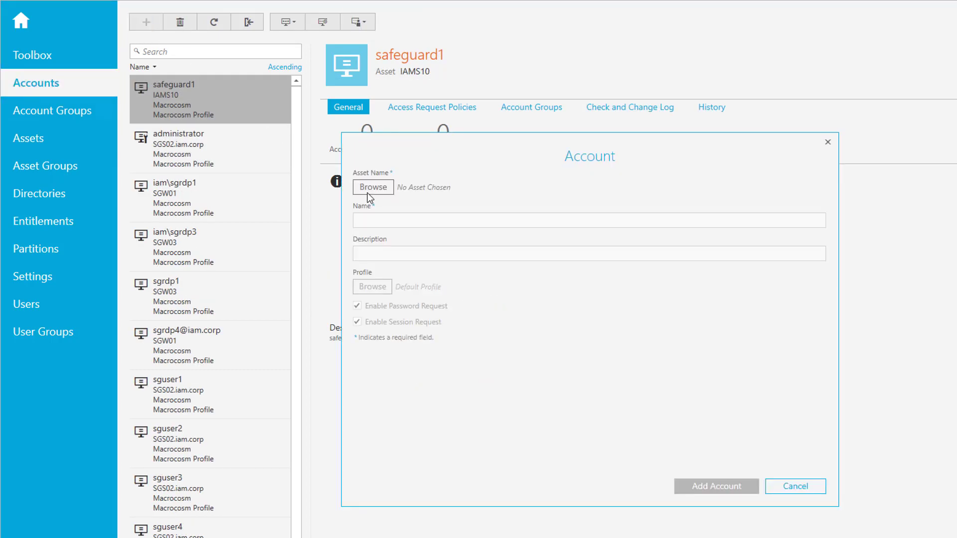
{"action": "left_click", "coordinate": [377, 188]}
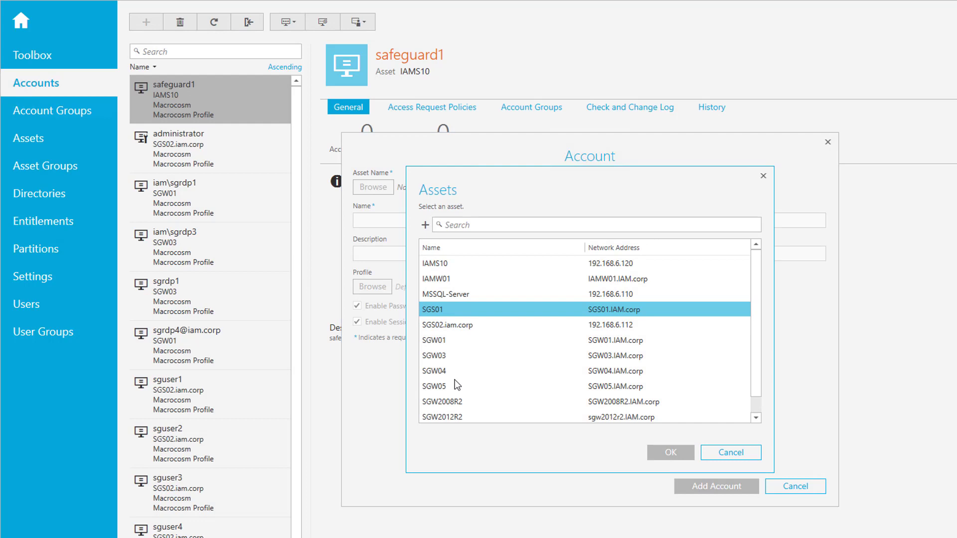
{"action": "left_click", "coordinate": [442, 295]}
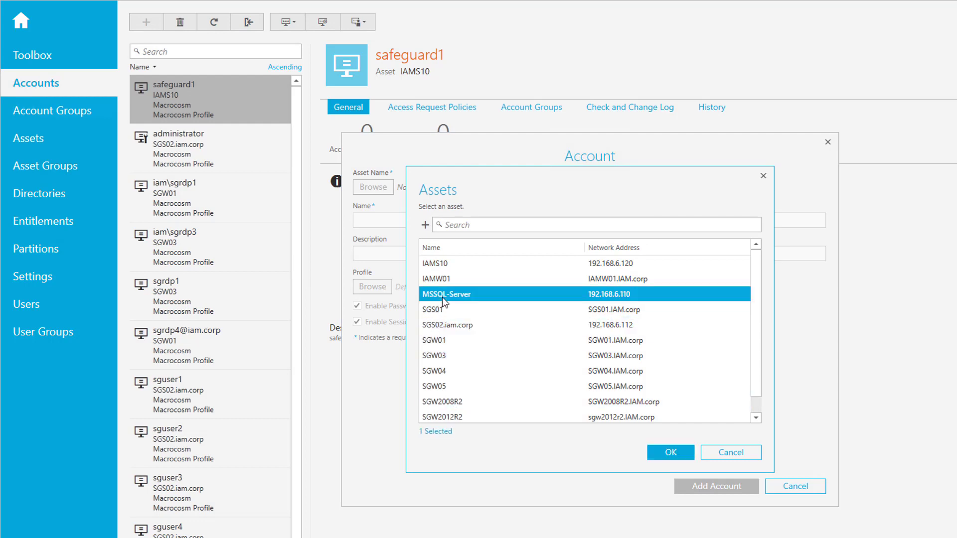
{"action": "left_click", "coordinate": [663, 453]}
Name it svc_OneIM_SQL with description 'DB account', disable session requests, and create it.
{"action": "left_click", "coordinate": [400, 220]}
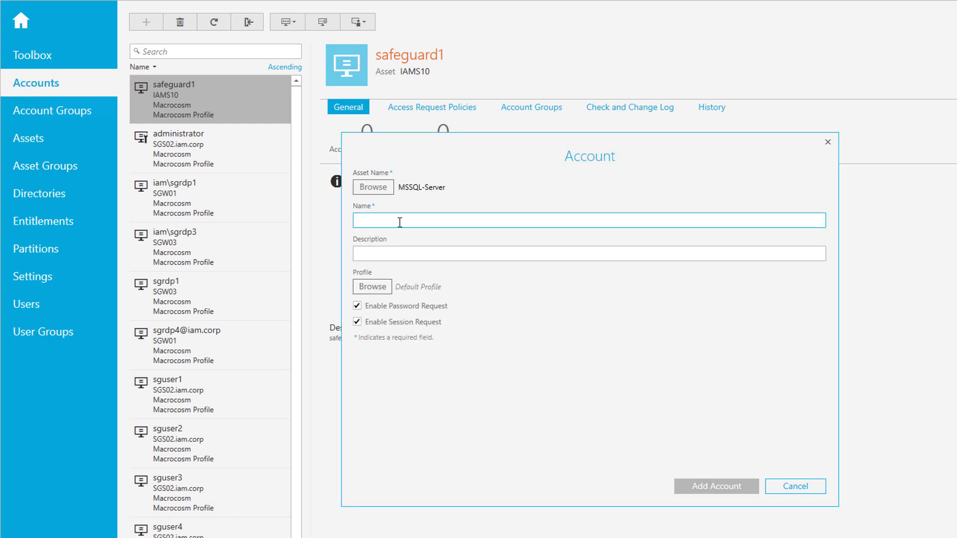
{"action": "type", "text": "svc_OneIM_SQL"}
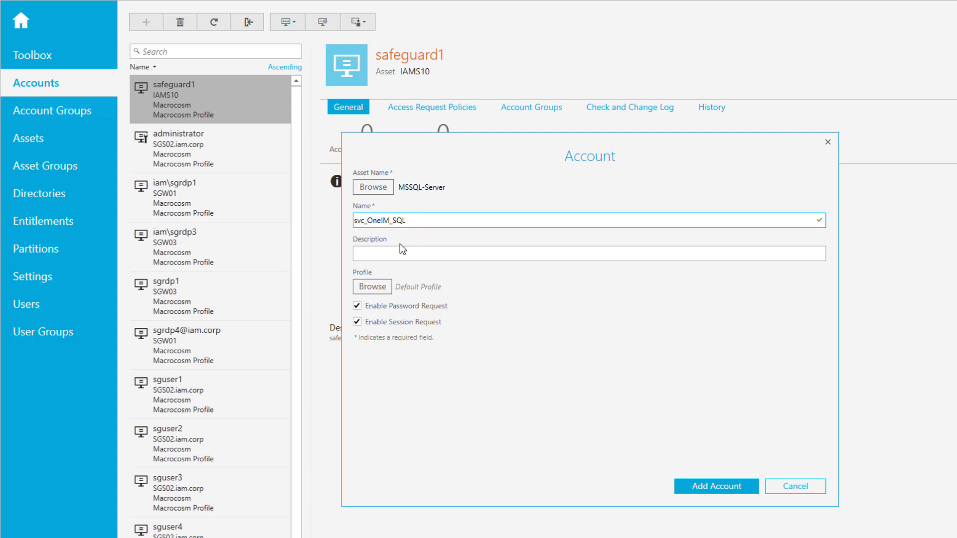
{"action": "left_click", "coordinate": [395, 248]}
{"action": "type", "text": "DB "}
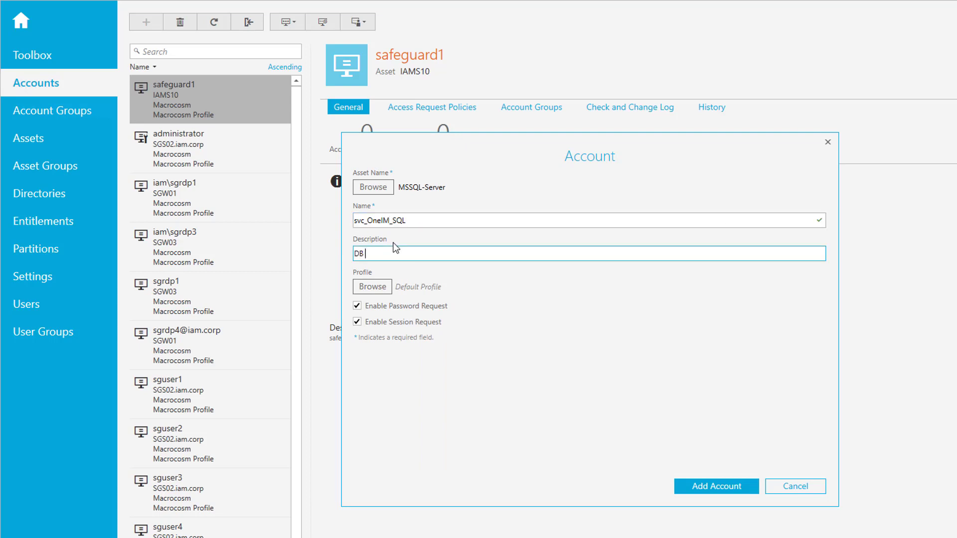
{"action": "type", "text": "account"}
{"action": "left_click", "coordinate": [362, 323]}
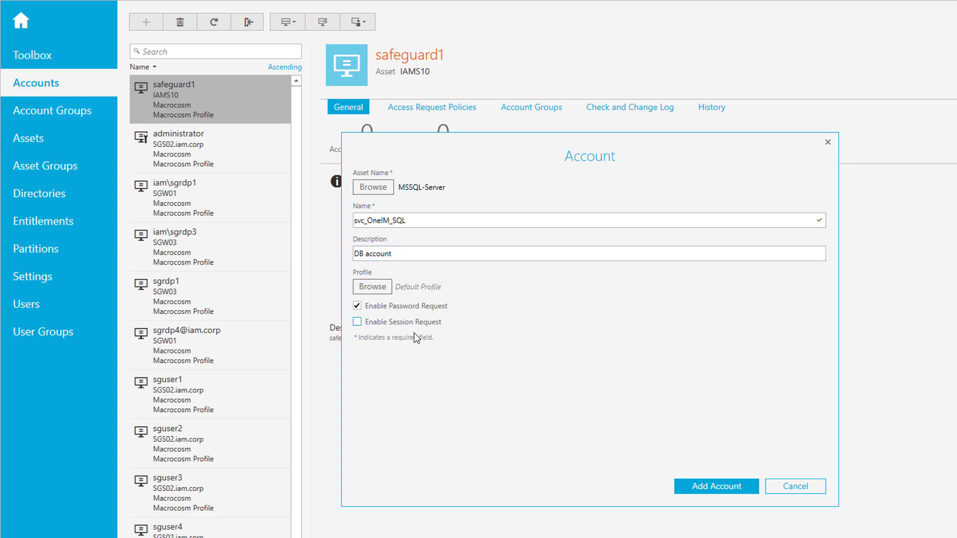
{"action": "key", "text": "Return"}
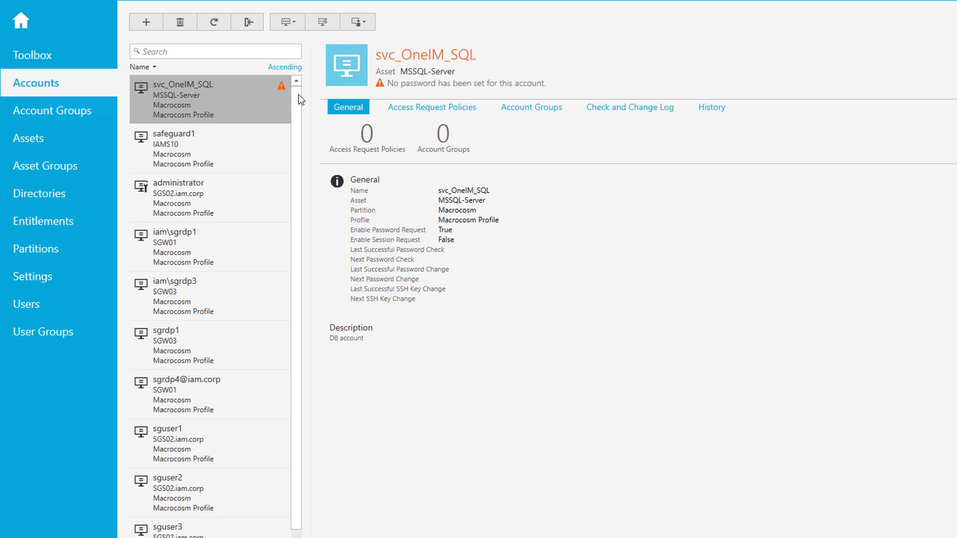
Set a manual password on svc_OneIM_SQL through Account Security > Set Password.
{"action": "right_click", "coordinate": [277, 85]}
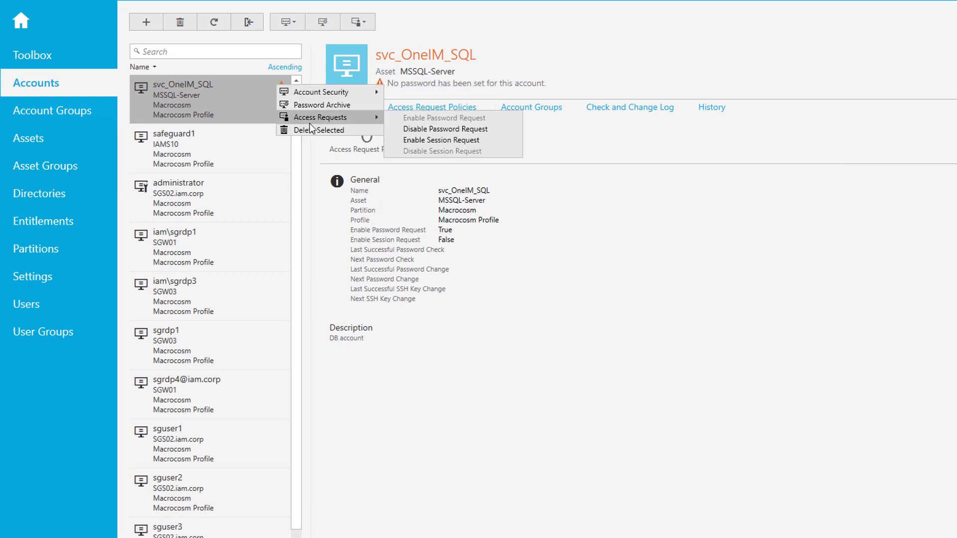
{"action": "mouse_move", "coordinate": [331, 88]}
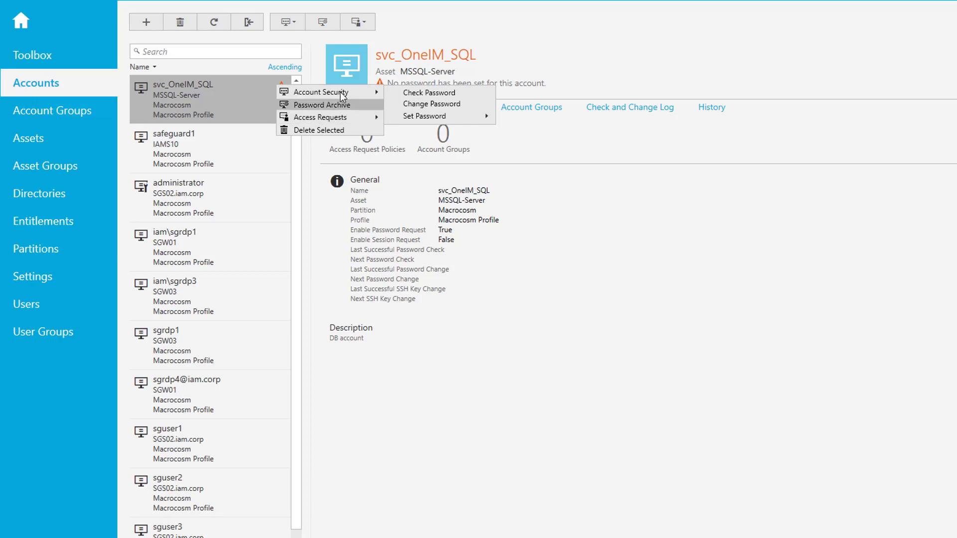
{"action": "mouse_move", "coordinate": [412, 118]}
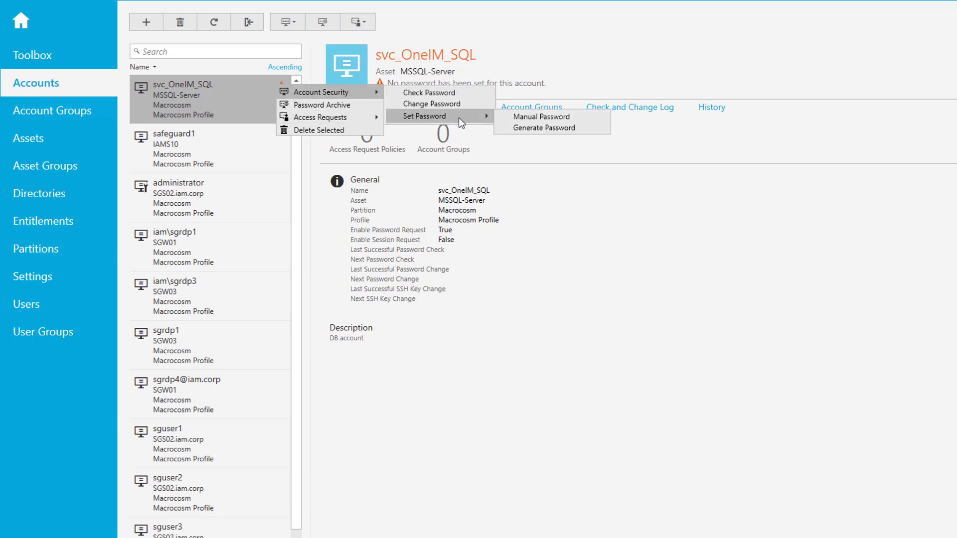
{"action": "left_click", "coordinate": [528, 119]}
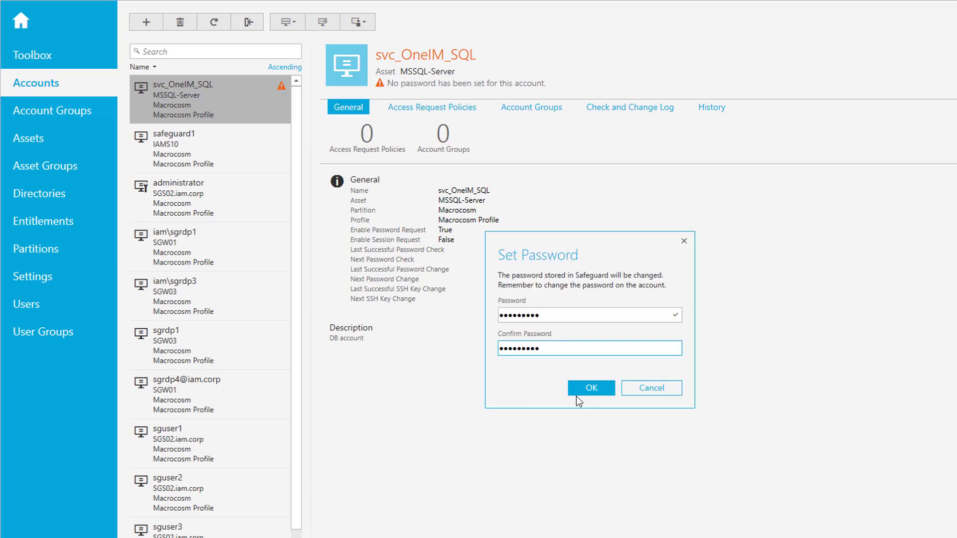
{"action": "left_click", "coordinate": [578, 390]}
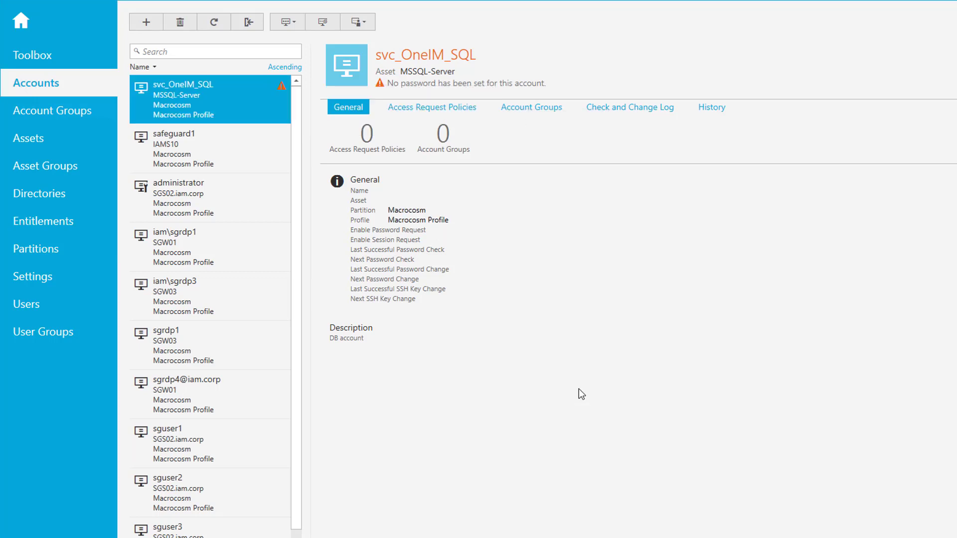
Run Account Security > Check Password on svc_OneIM_SQL.
{"action": "right_click", "coordinate": [255, 95]}
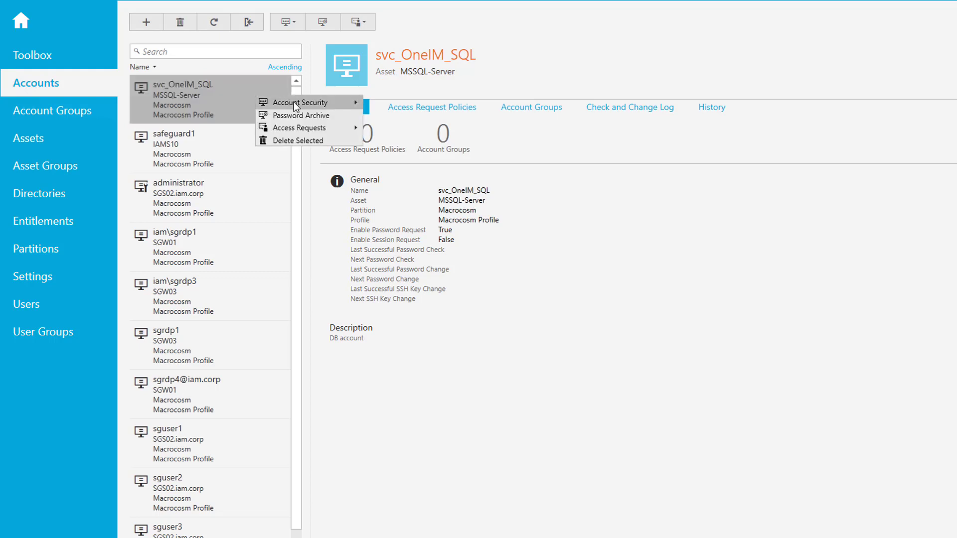
{"action": "mouse_move", "coordinate": [294, 102]}
{"action": "left_click", "coordinate": [398, 102]}
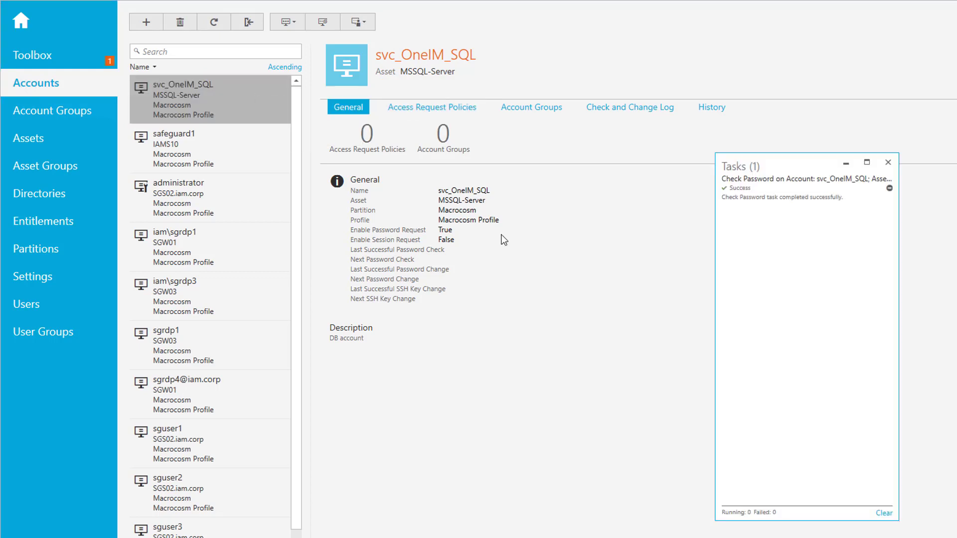